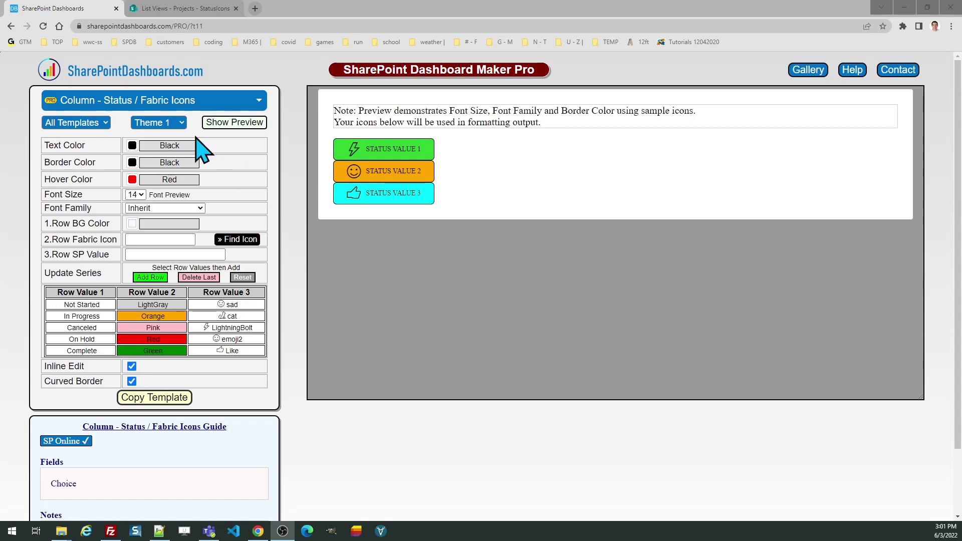
Preview Theme 2 and then Theme 3 colour styling on the template.
{"action": "left_click", "coordinate": [171, 125]}
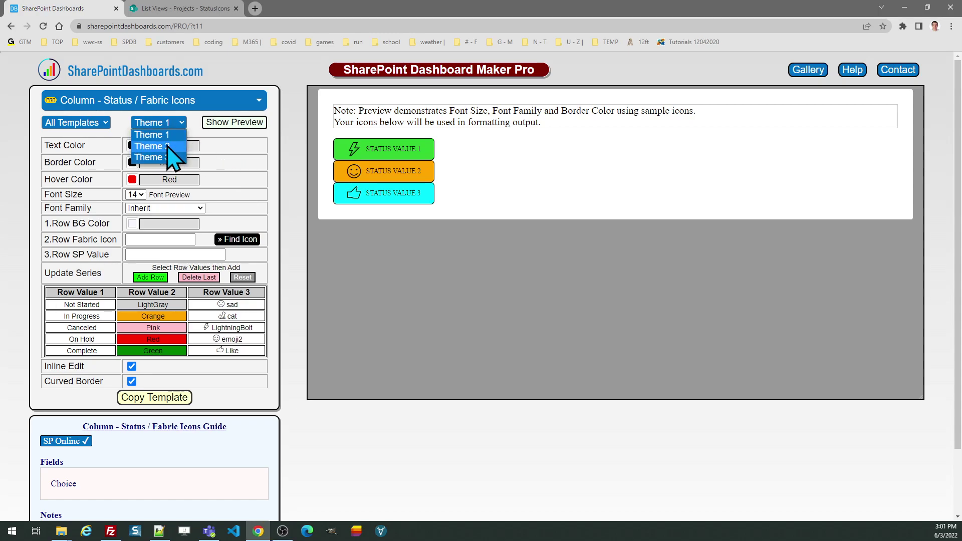
{"action": "left_click", "coordinate": [168, 145]}
{"action": "left_click", "coordinate": [168, 125]}
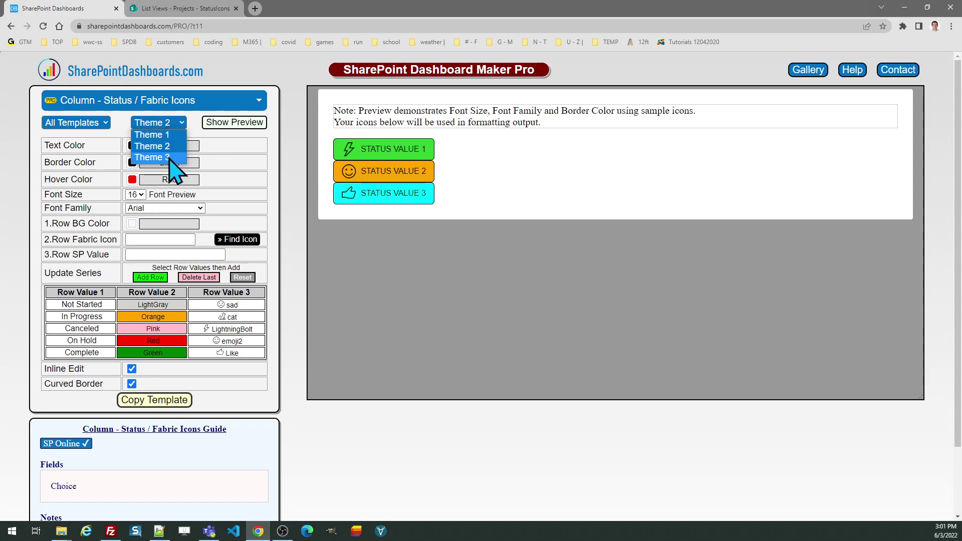
{"action": "left_click", "coordinate": [171, 163]}
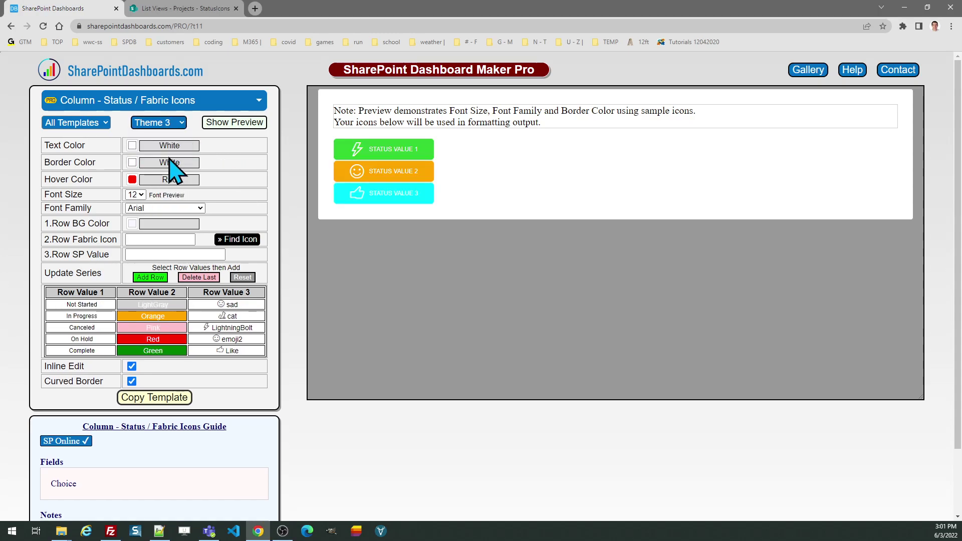
Restore Theme 1 styling and open the Office UI Fabric Icons catalogue.
{"action": "left_click", "coordinate": [159, 126]}
{"action": "left_click", "coordinate": [157, 125]}
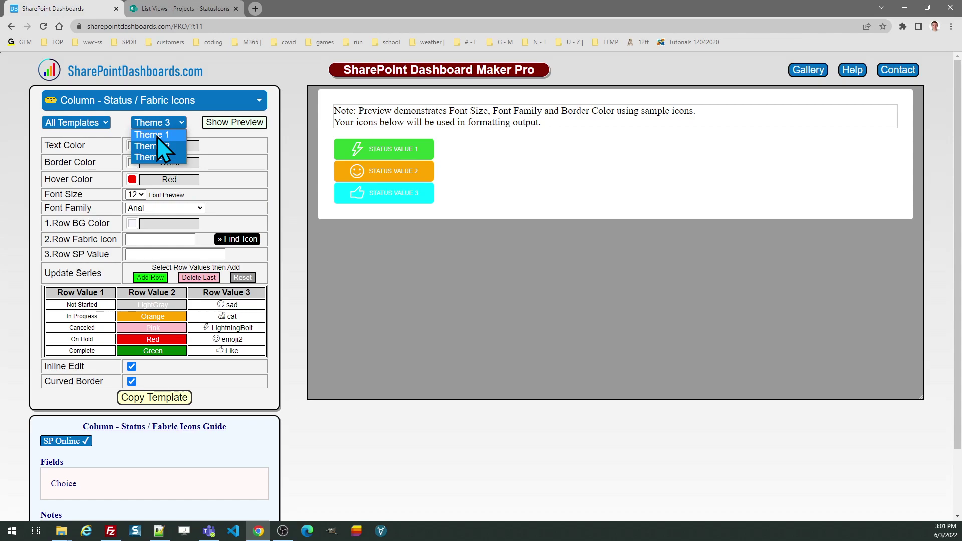
{"action": "left_click", "coordinate": [152, 137]}
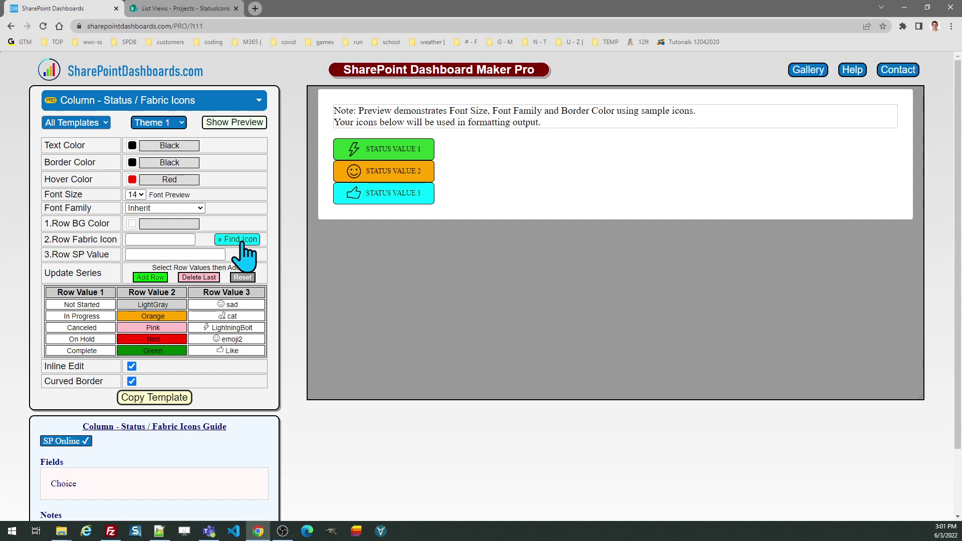
{"action": "left_click", "coordinate": [241, 240]}
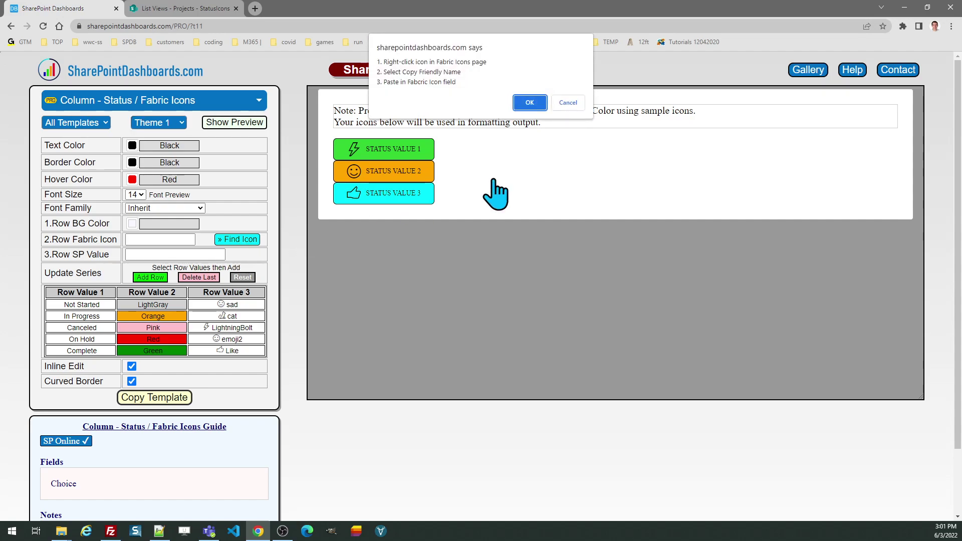
{"action": "left_click", "coordinate": [530, 100]}
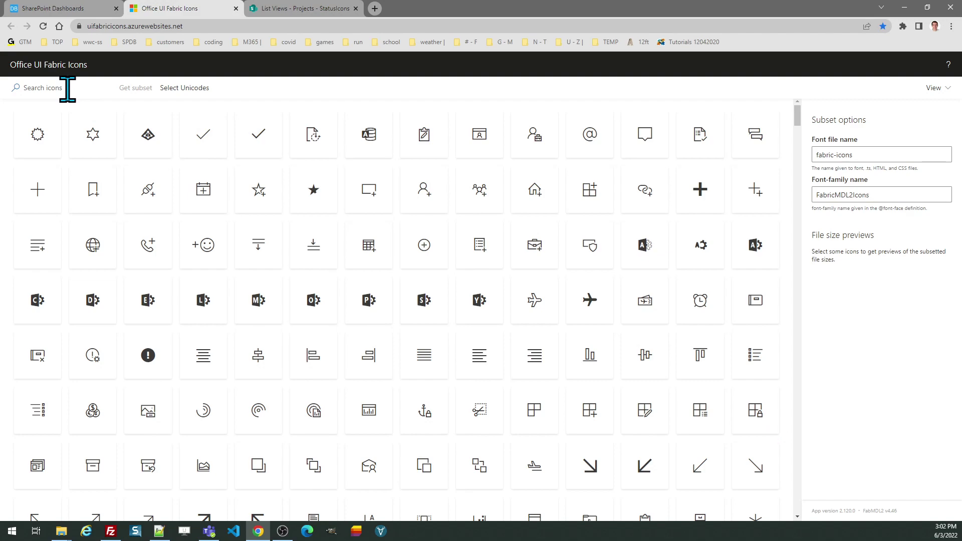
Show the copy options for the AddTo icon, then close the icon catalogue.
{"action": "left_click", "coordinate": [422, 244]}
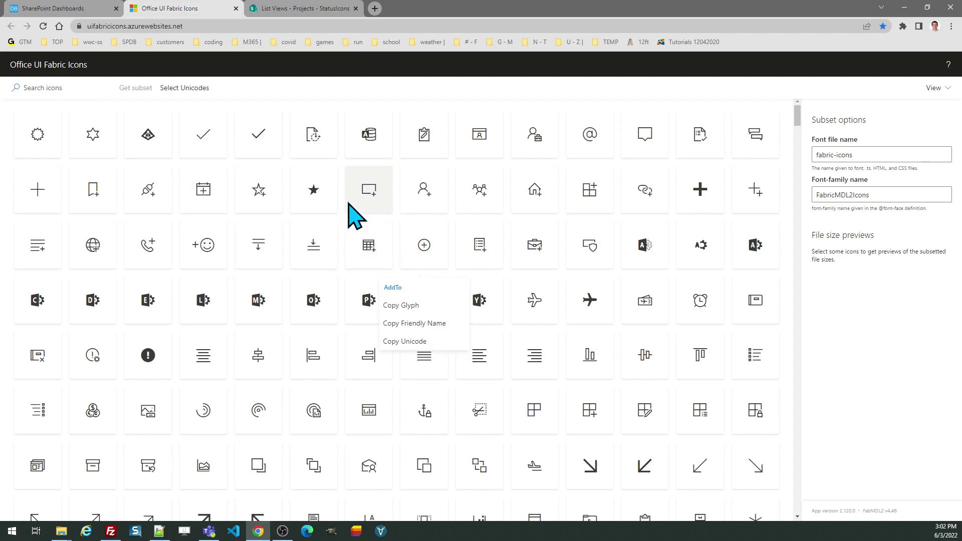
{"action": "left_click", "coordinate": [235, 9]}
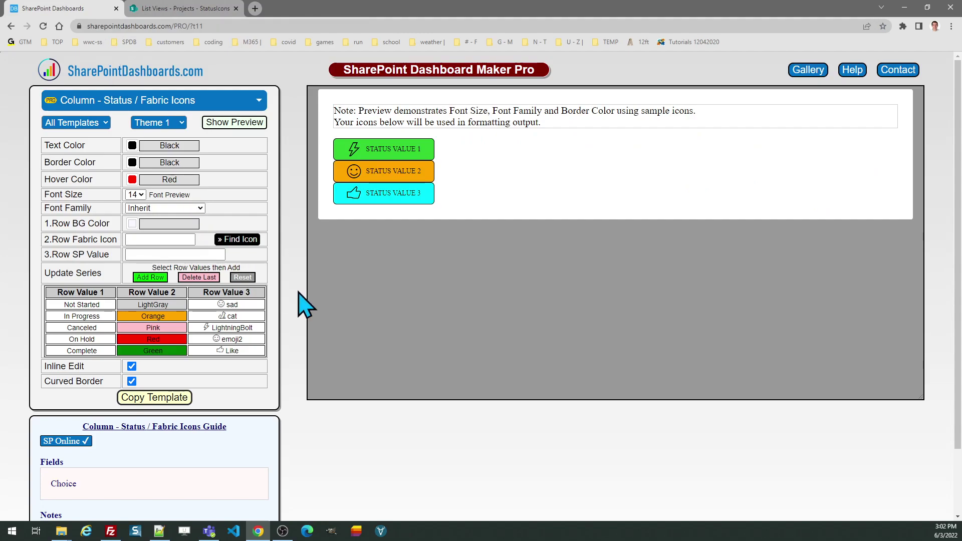
{"action": "mouse_move", "coordinate": [139, 306]}
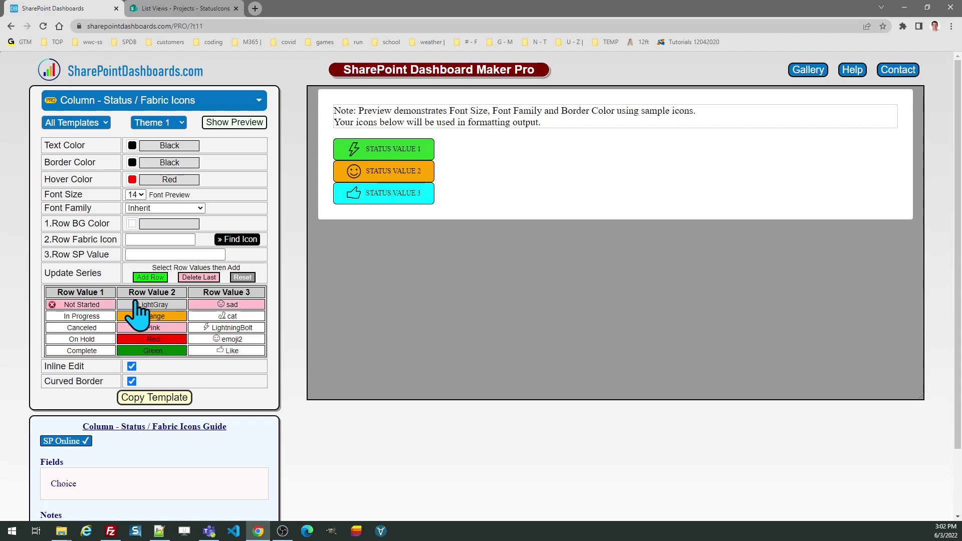
Pick LightSalmon as the Row BG Color for the new row.
{"action": "left_click", "coordinate": [132, 223]}
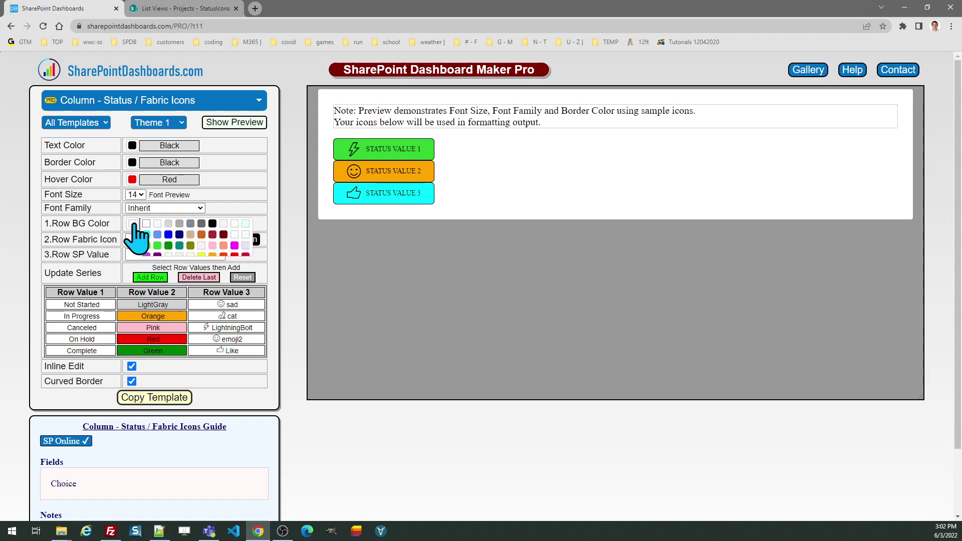
{"action": "left_click", "coordinate": [223, 246]}
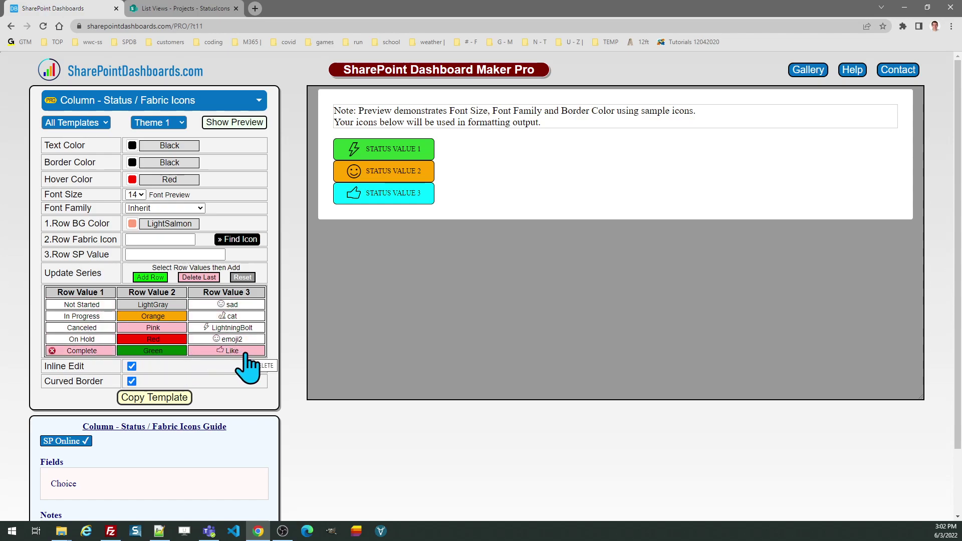
Copy the formatting template and switch to the SharePoint Projects list.
{"action": "left_click", "coordinate": [164, 395]}
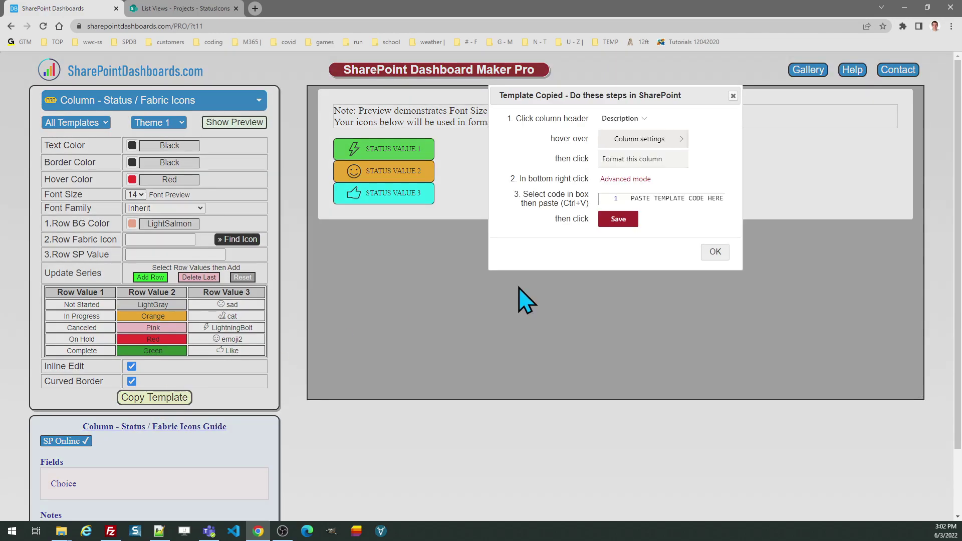
{"action": "left_click", "coordinate": [720, 253]}
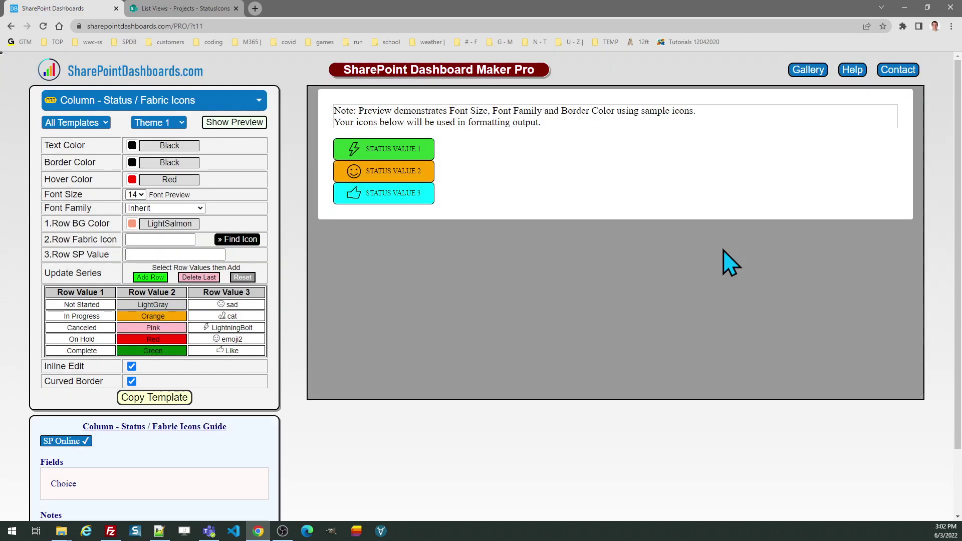
{"action": "left_click", "coordinate": [200, 9]}
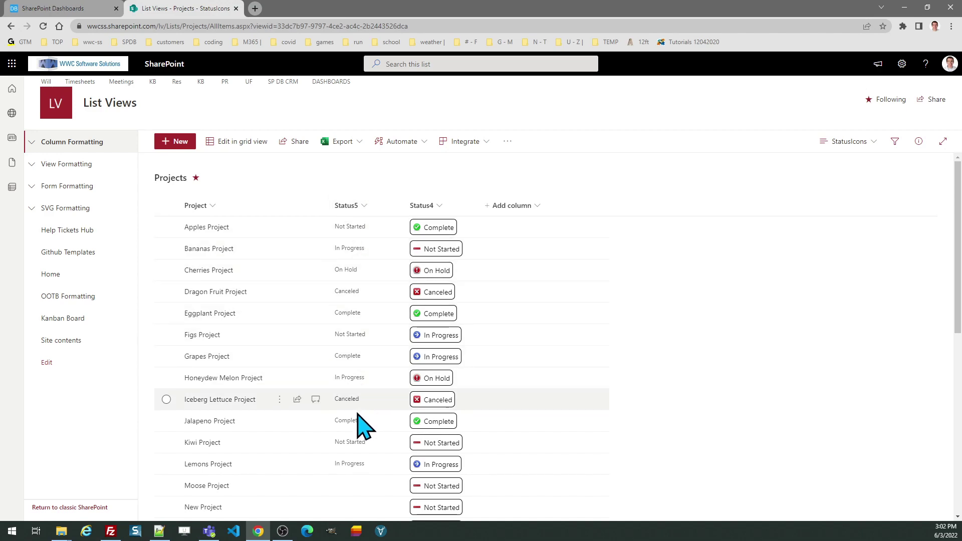
Replace the Status5 column formatting JSON with the copied template in Advanced mode and save.
{"action": "left_click", "coordinate": [364, 205]}
{"action": "mouse_move", "coordinate": [371, 299]}
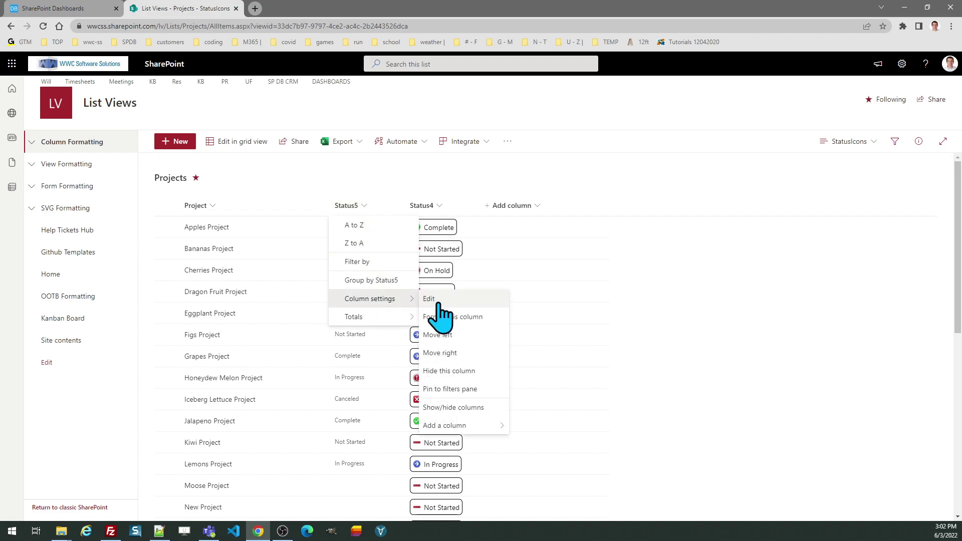
{"action": "left_click", "coordinate": [446, 316]}
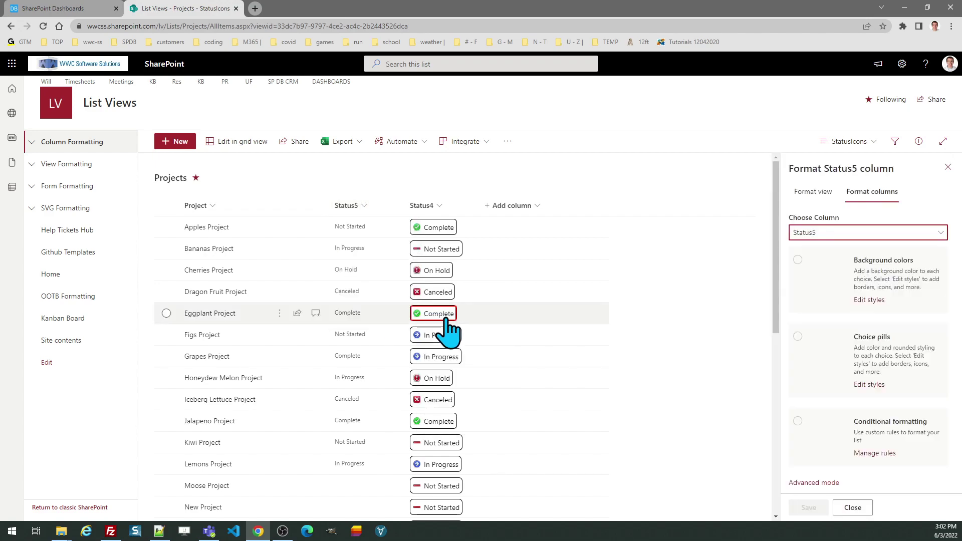
{"action": "left_click", "coordinate": [822, 482]}
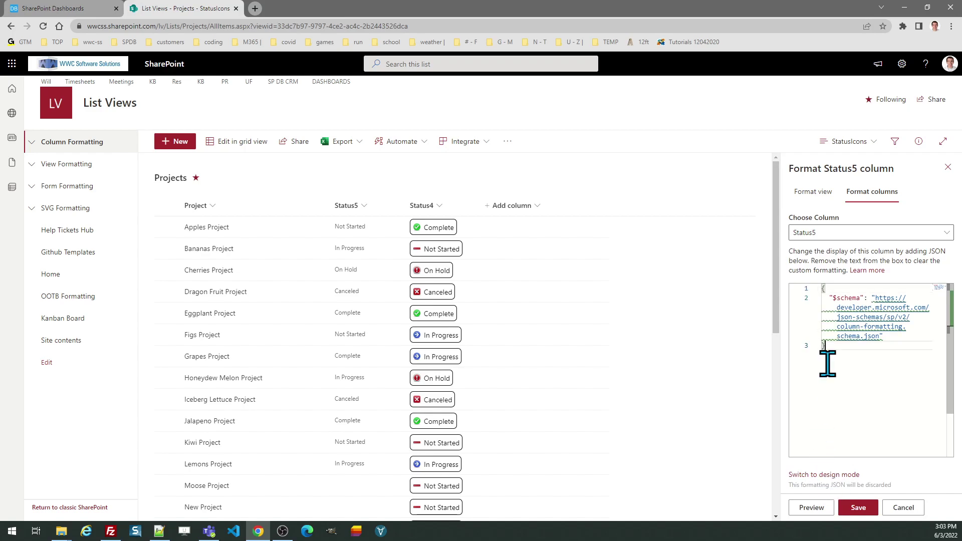
{"action": "key", "text": "ctrl+a"}
{"action": "key", "text": "ctrl+v"}
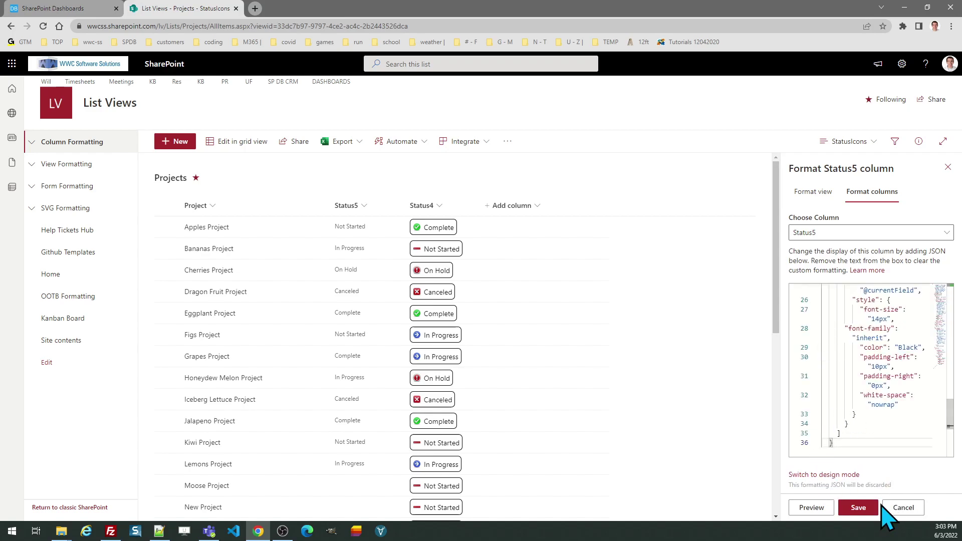
{"action": "left_click", "coordinate": [857, 507]}
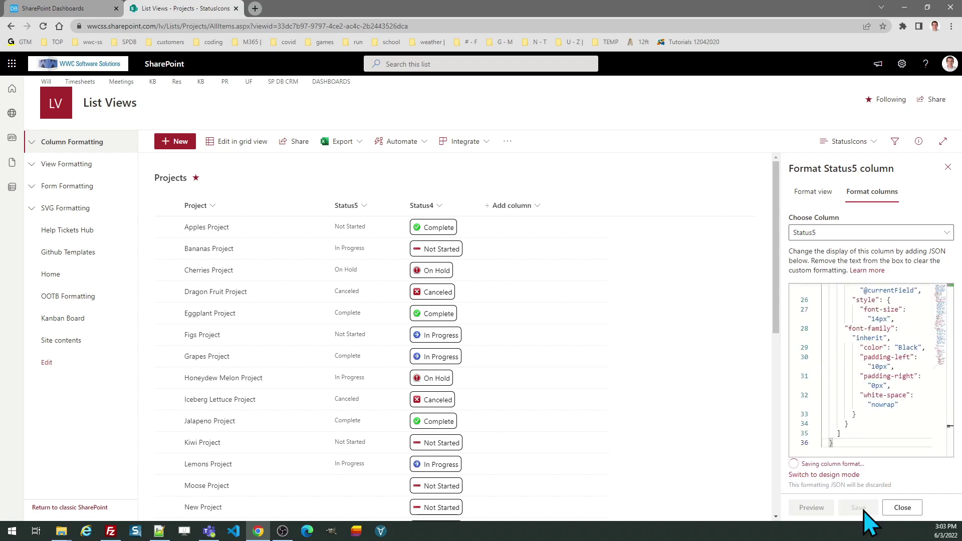
Close the format panel and open inline editing on Apples Project's Status5 cell.
{"action": "left_click", "coordinate": [947, 167]}
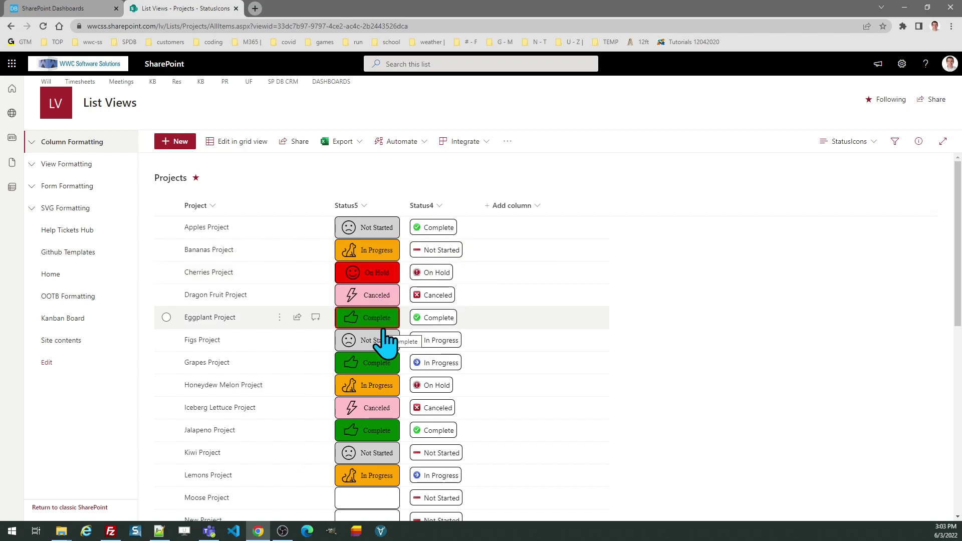
{"action": "left_click", "coordinate": [75, 9]}
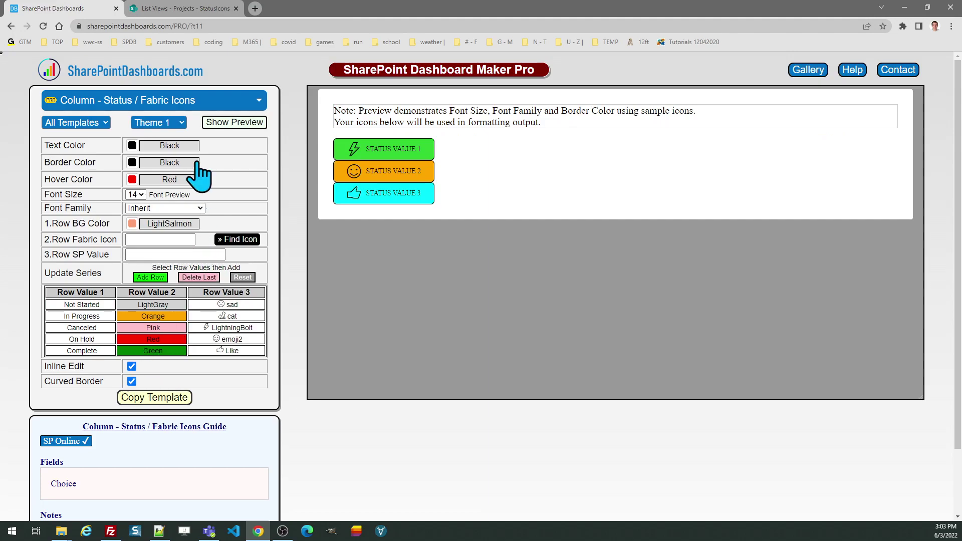
{"action": "left_click", "coordinate": [192, 9]}
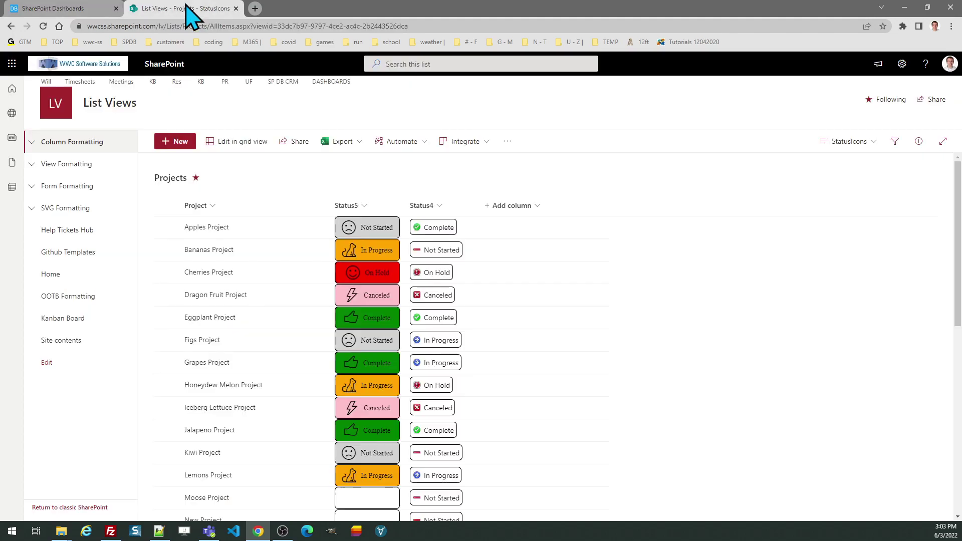
{"action": "left_click", "coordinate": [377, 234]}
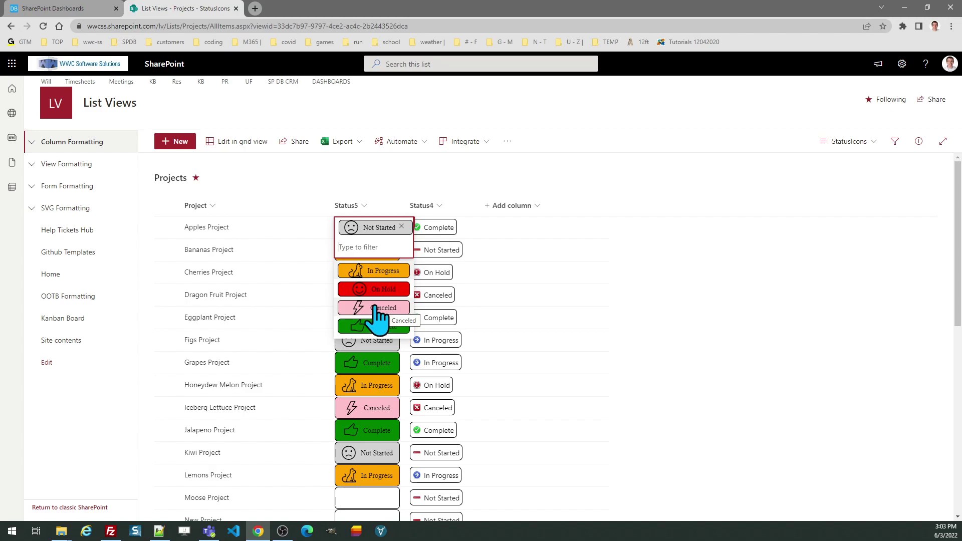
Set Apples Project's Status5 to Canceled from the inline dropdown.
{"action": "left_click", "coordinate": [377, 313]}
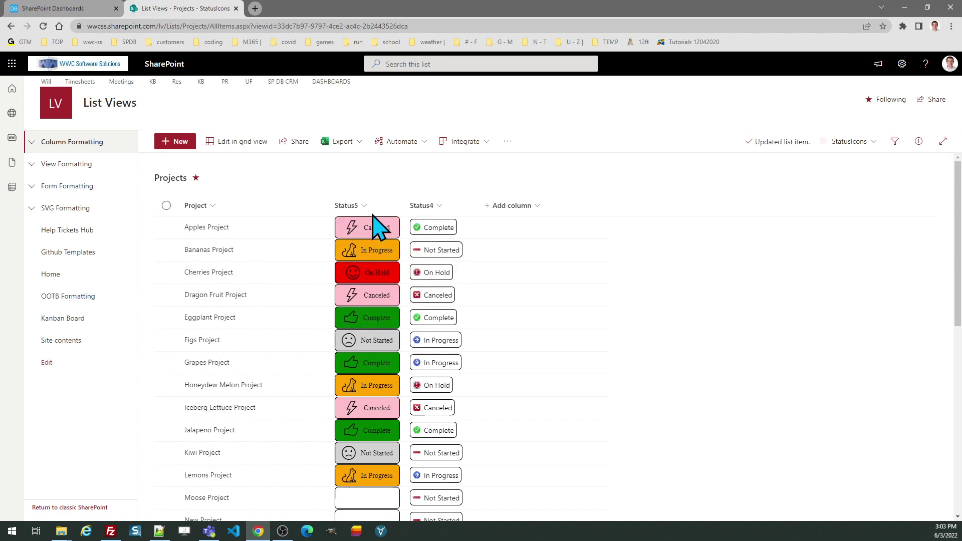